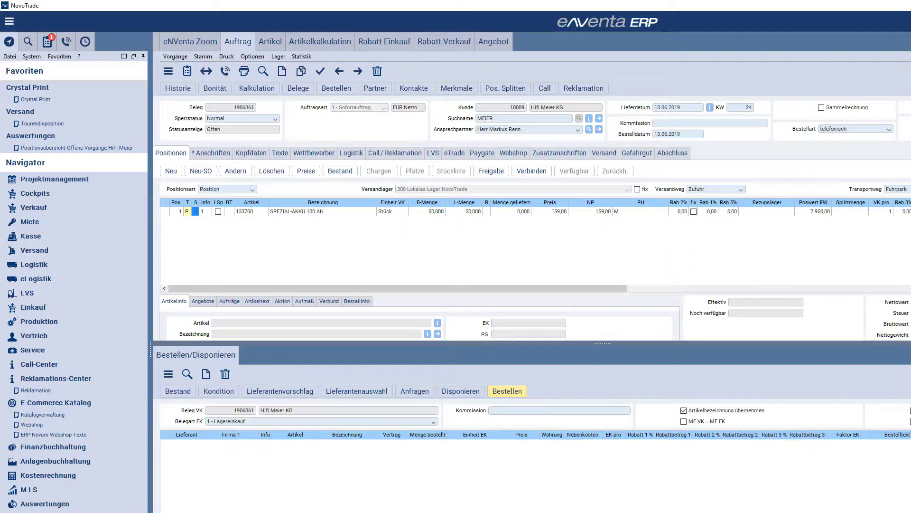
Leave the ordering area of the sales order and check the supplier, linked sales order and customer on the purchase order
key("Escape")
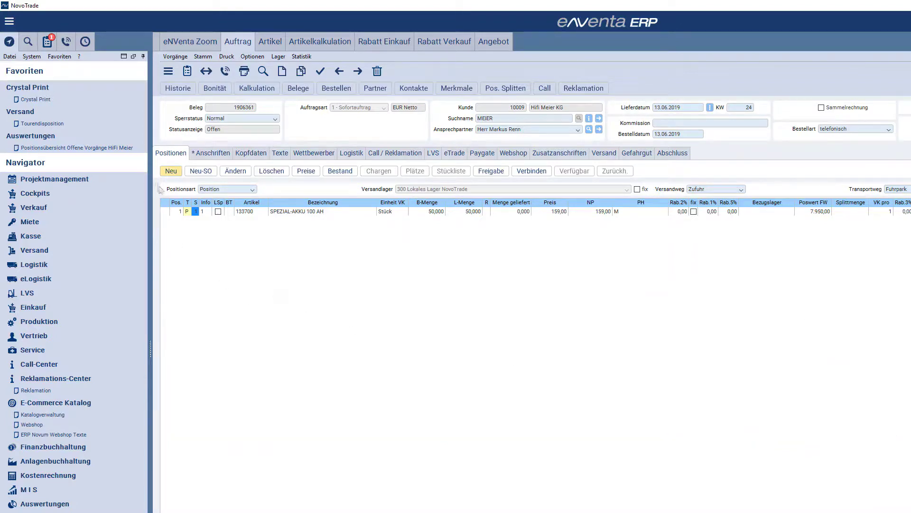
left_click(166, 216)
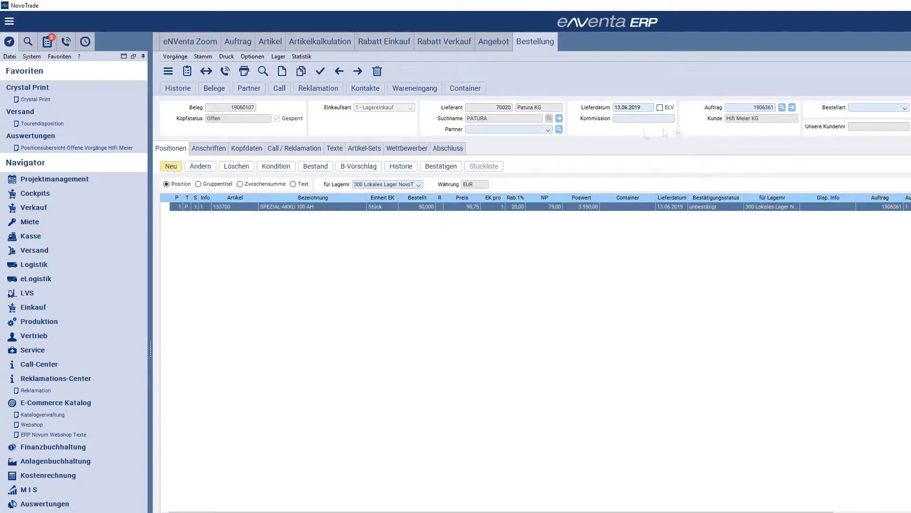
left_click_drag(534, 108, 545, 110)
left_click(750, 107)
left_click_drag(726, 119, 752, 121)
left_click(753, 120)
Check the availability of the SPEZIAL-AKKU 100 AH position in the sales order, including the customer assignment of its purchase orders
left_click(237, 40)
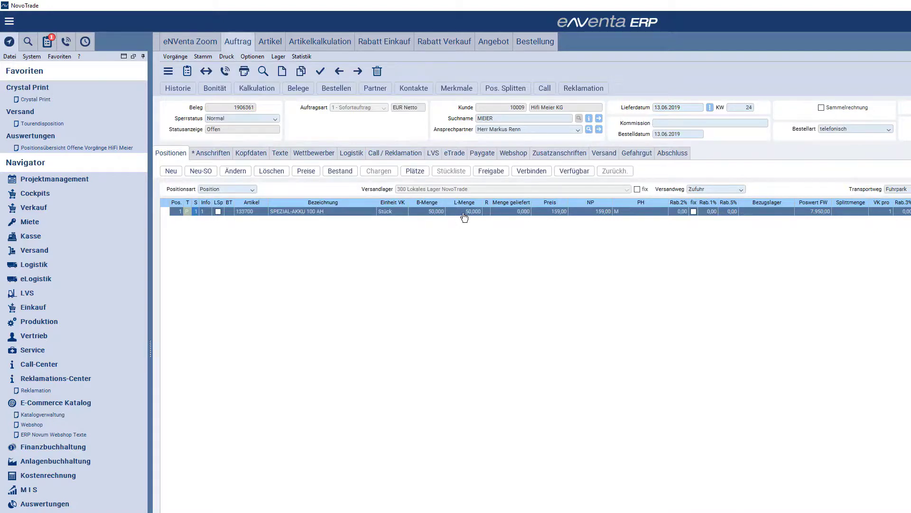
left_click(571, 171)
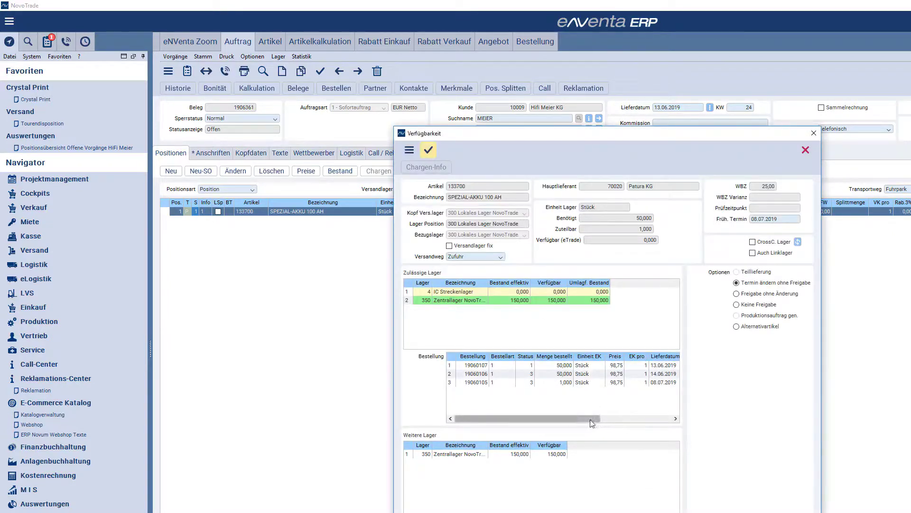
left_click_drag(590, 418, 677, 413)
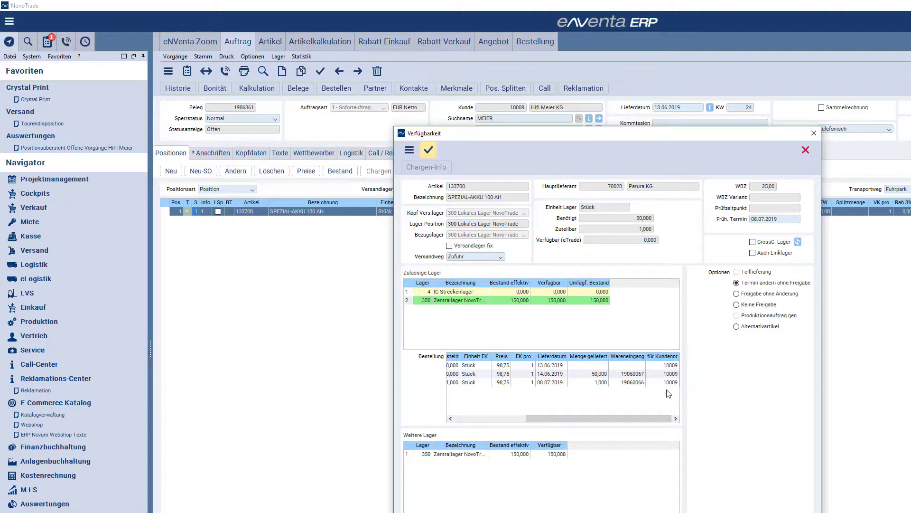
left_click(461, 420)
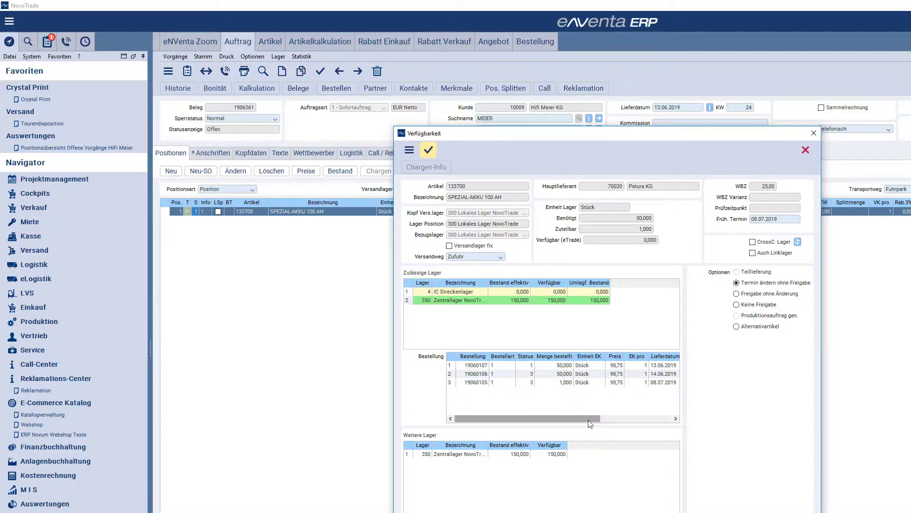
left_click_drag(588, 419, 660, 420)
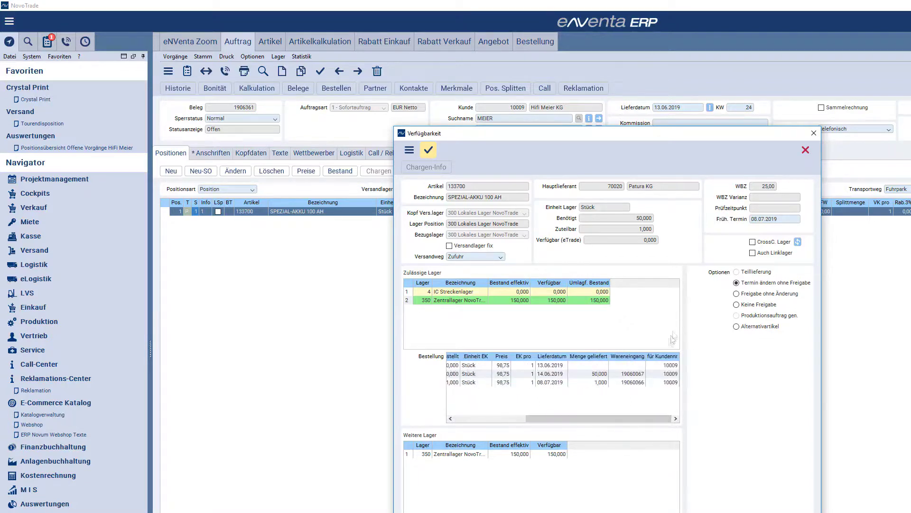
scroll(668, 361, "left", 5)
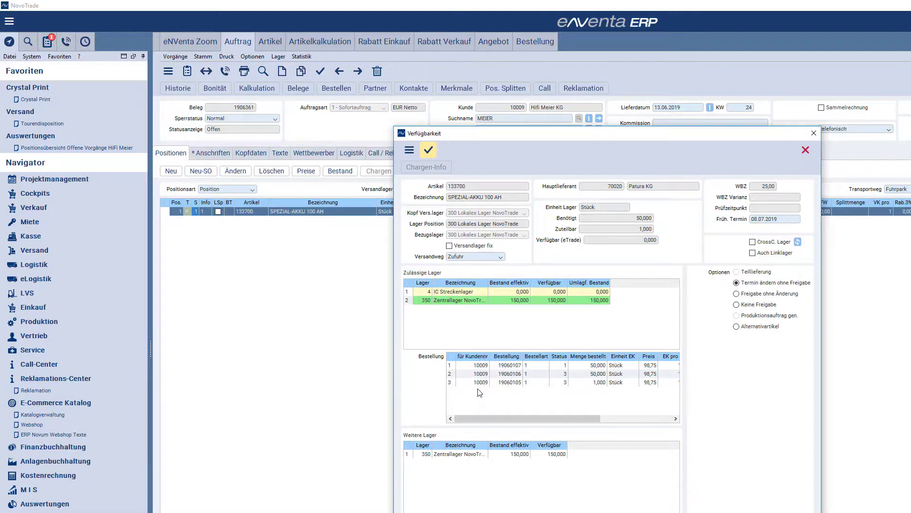
left_click(805, 152)
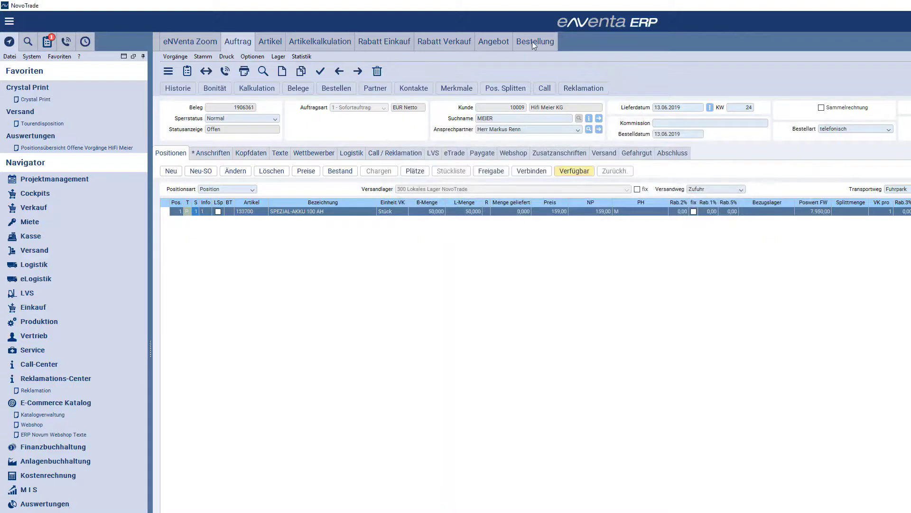
Finalize the Patura KG purchase order with the Abschluss function
left_click(532, 41)
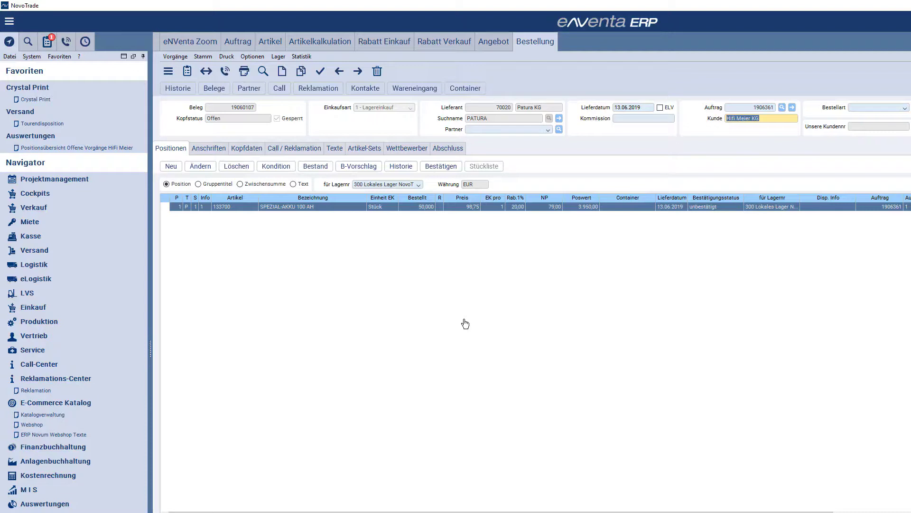
left_click(451, 151)
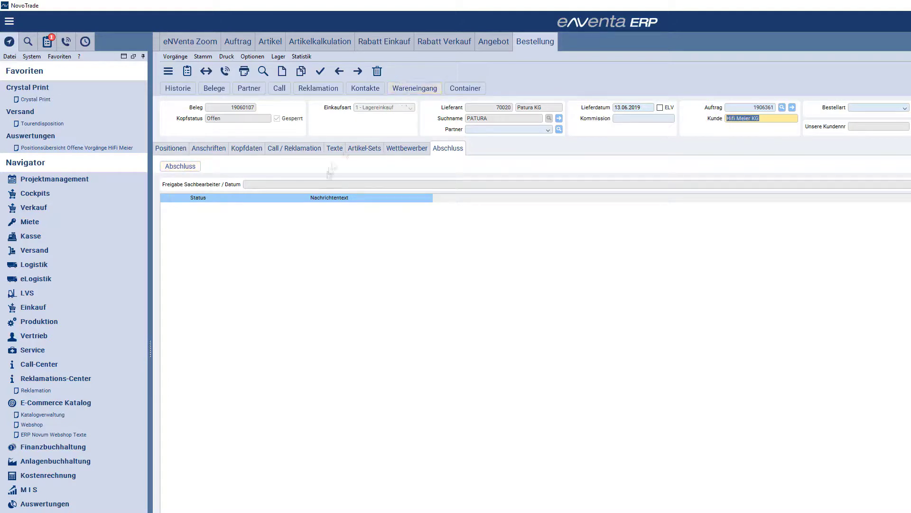
left_click(180, 166)
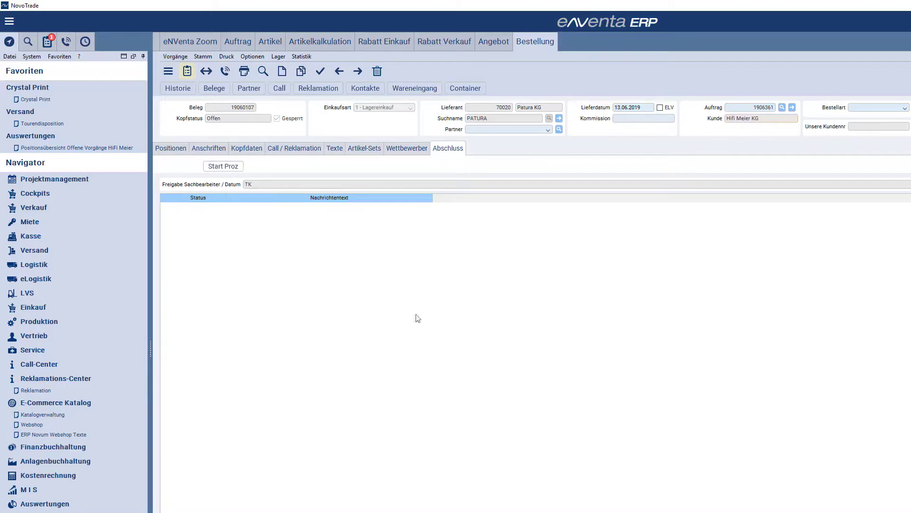
Start a goods receipt from the purchase order and enter LS 12 as its delivery note
left_click(174, 149)
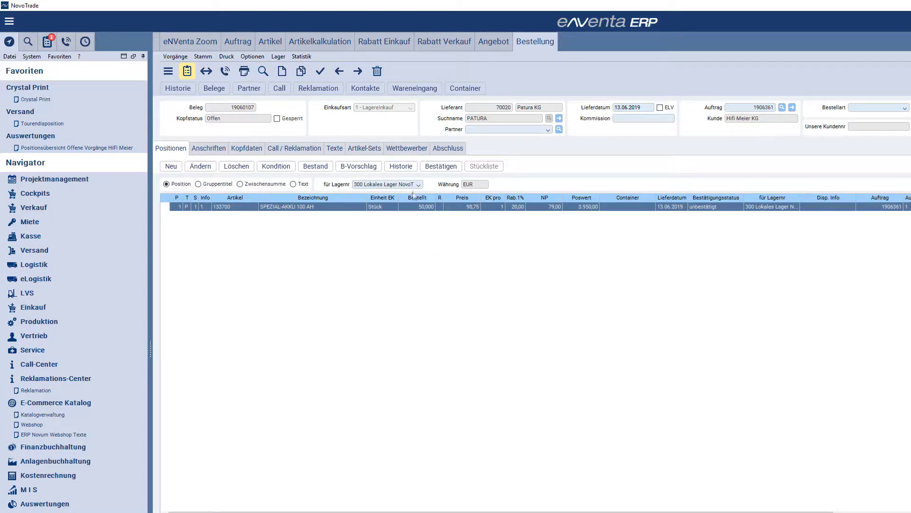
left_click(421, 91)
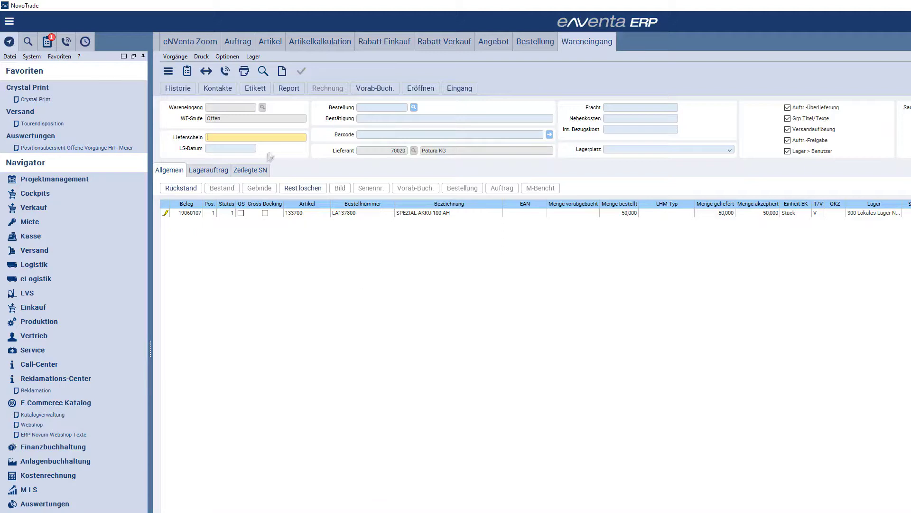
type("LS 12")
key("Tab")
View the article image of the SPEZIAL-AKKU 100 AH line in the goods receipt
left_click(173, 216)
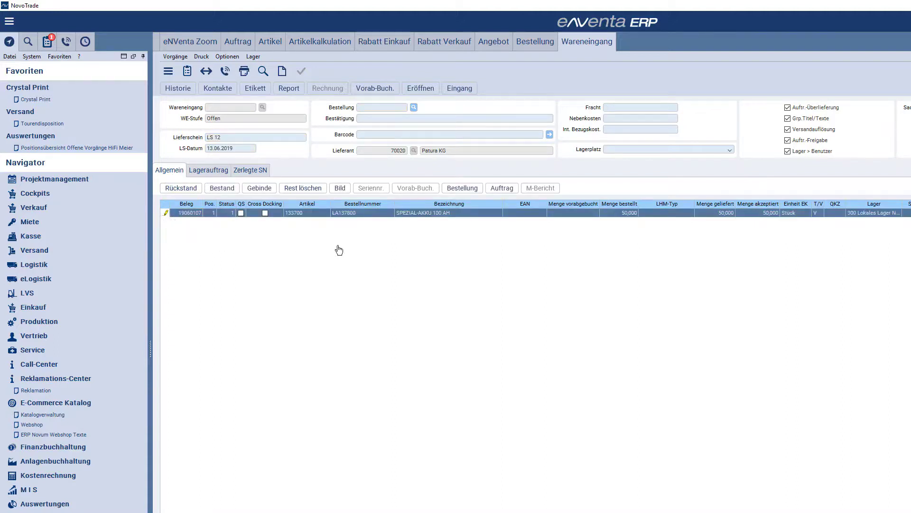
left_click(340, 188)
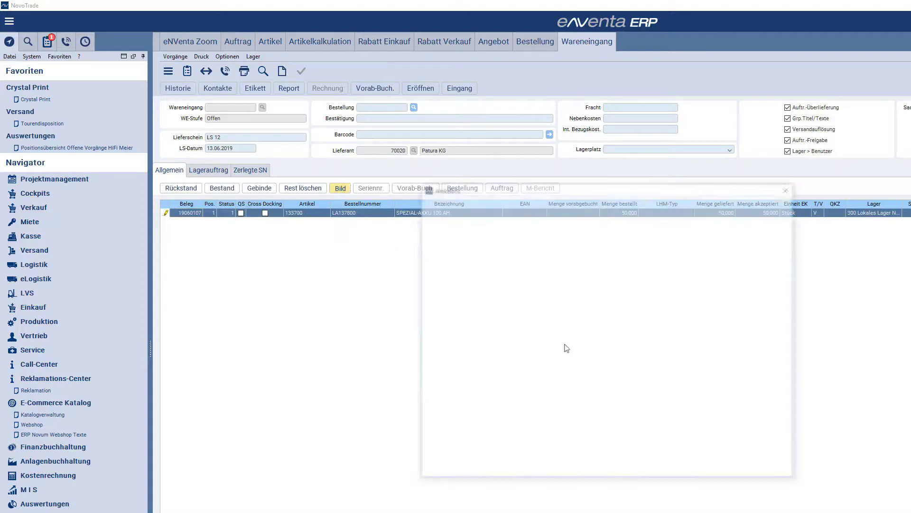
left_click(782, 207)
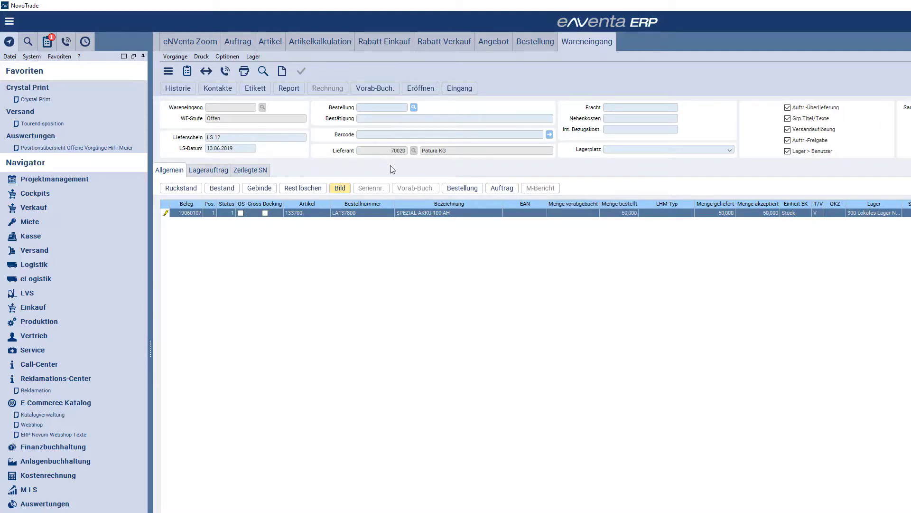
Book the goods receipt as Stufe 2 / Geprüft, assigning the storage place for the 50 pieces automatically
left_click(460, 90)
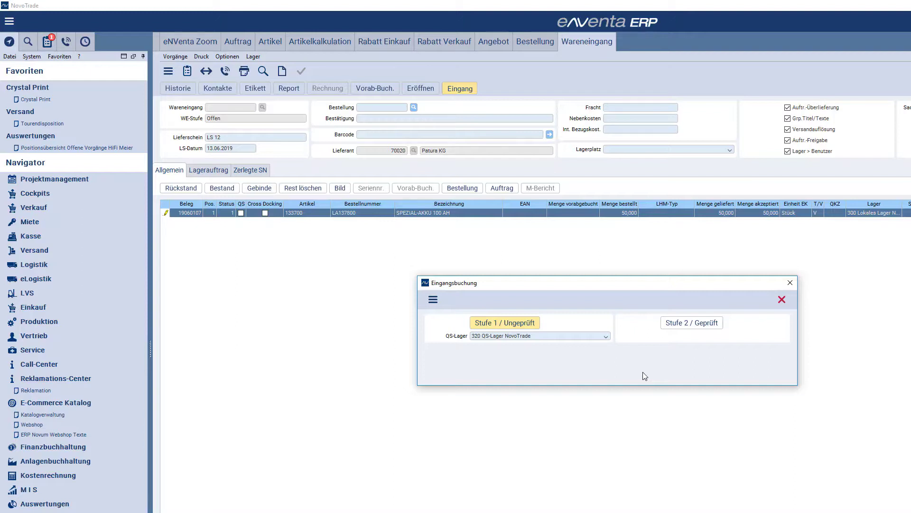
left_click(674, 325)
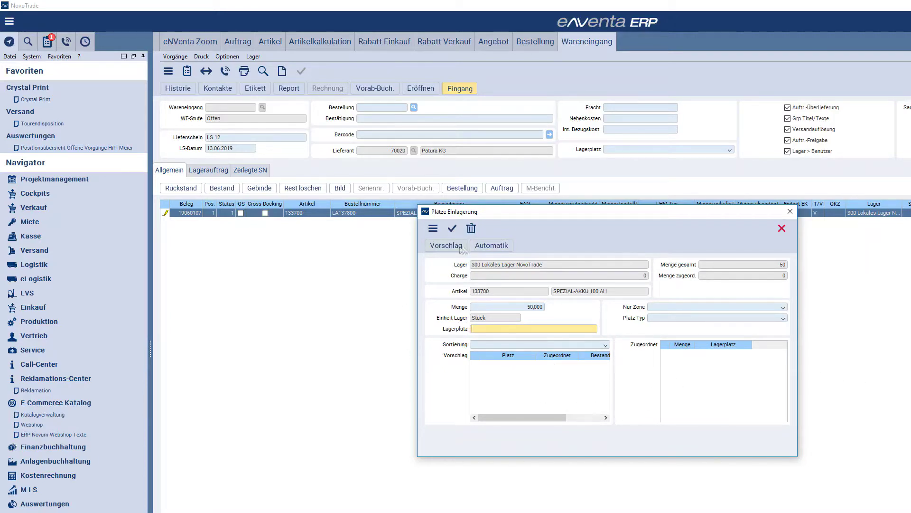
left_click(479, 243)
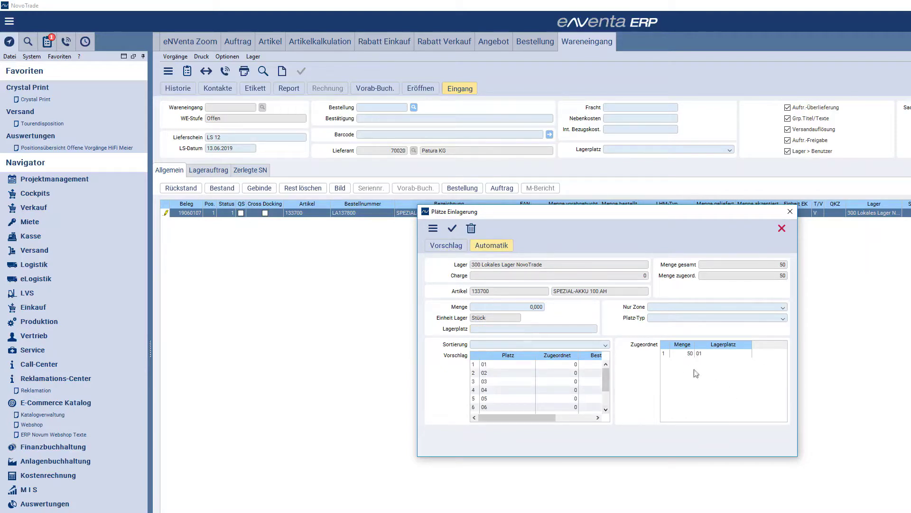
left_click(453, 229)
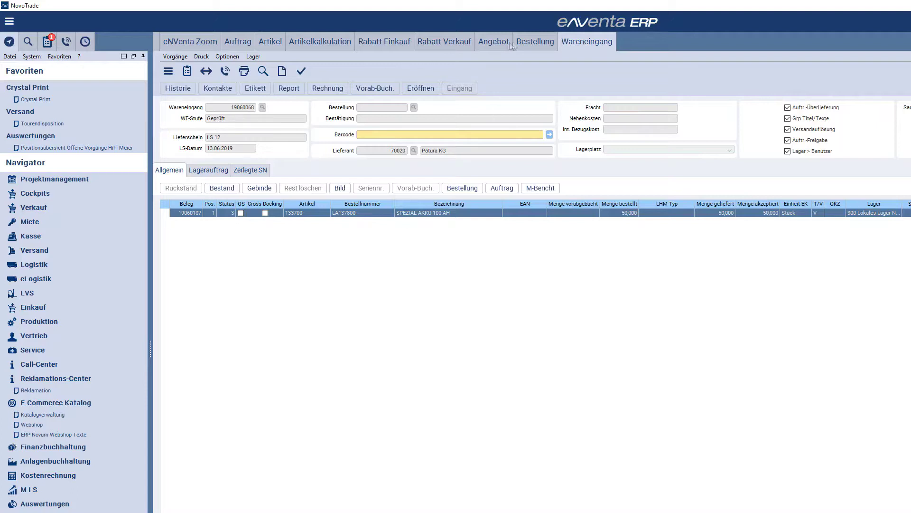
Check the delivery status of the purchase order and reload the sales order to check its position status
left_click(527, 44)
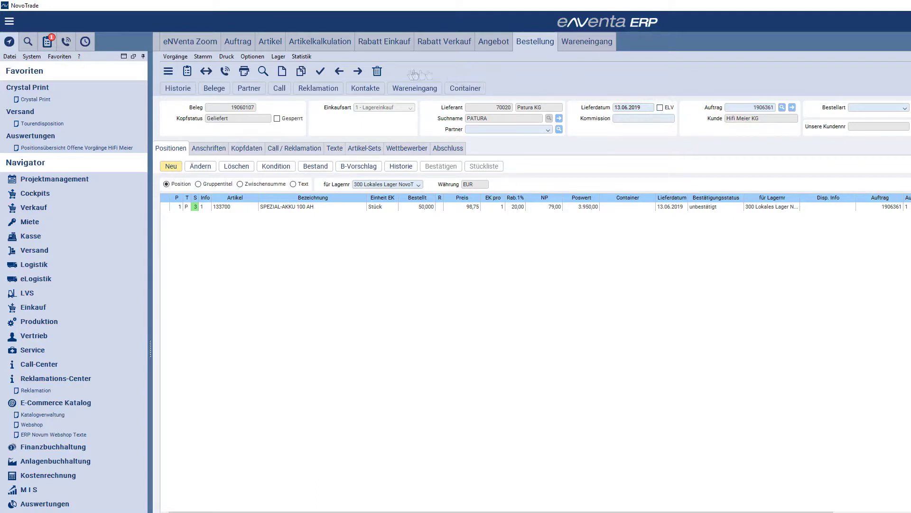
left_click(236, 44)
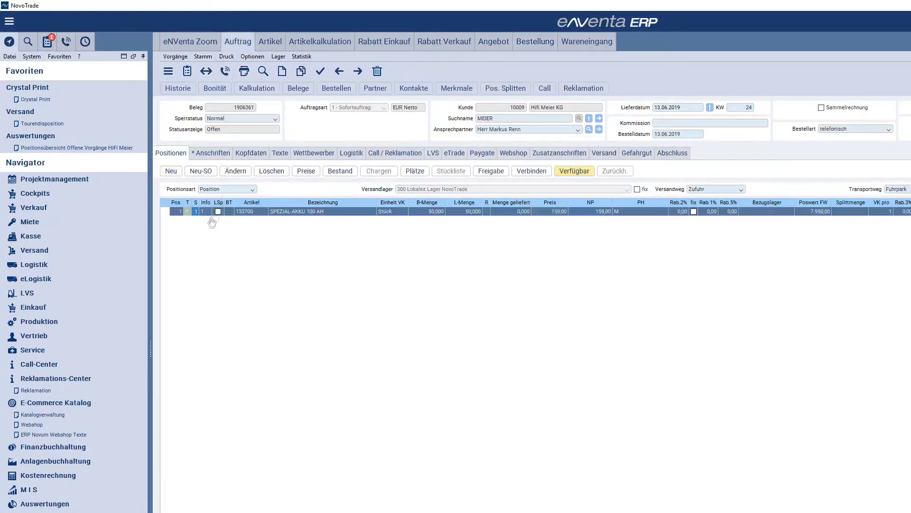
left_click(263, 71)
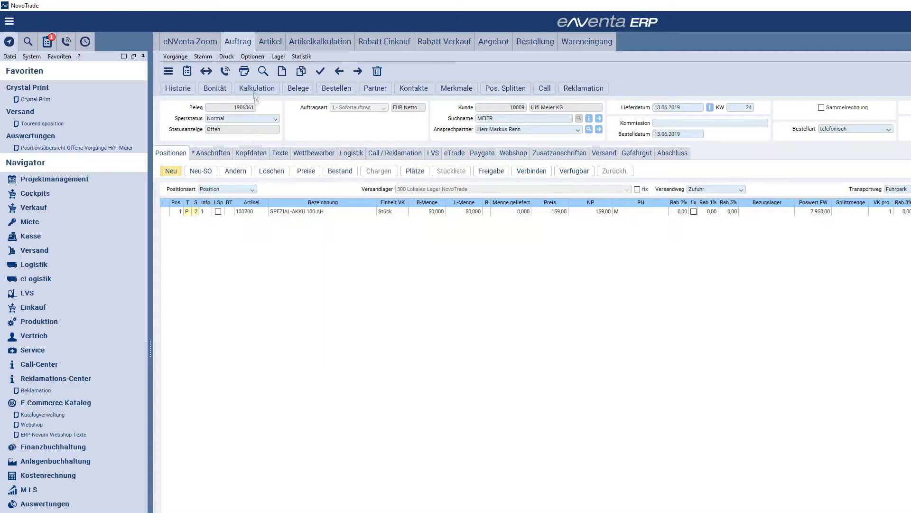
Output one copy of the sales order's Packliste in Zeigen/Buchen mode and return from the browser report to the ERP
left_click(244, 72)
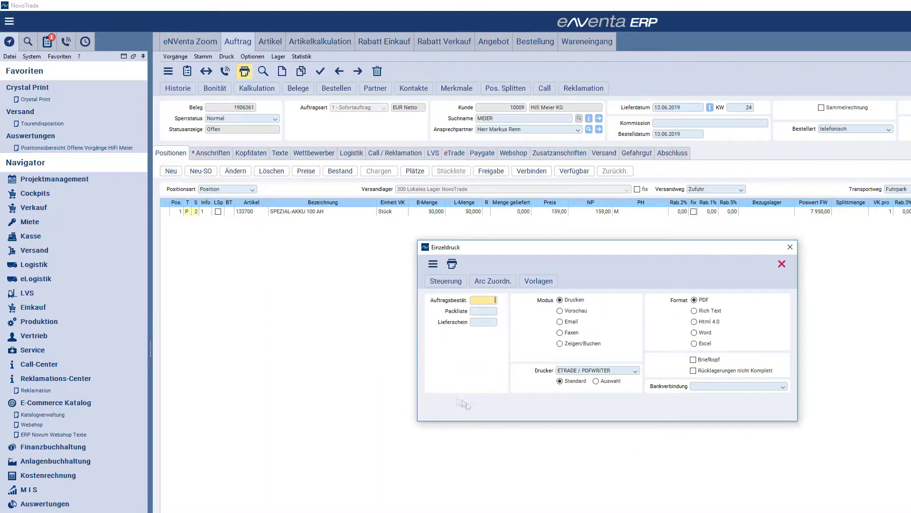
type("1")
left_click(592, 344)
left_click(452, 264)
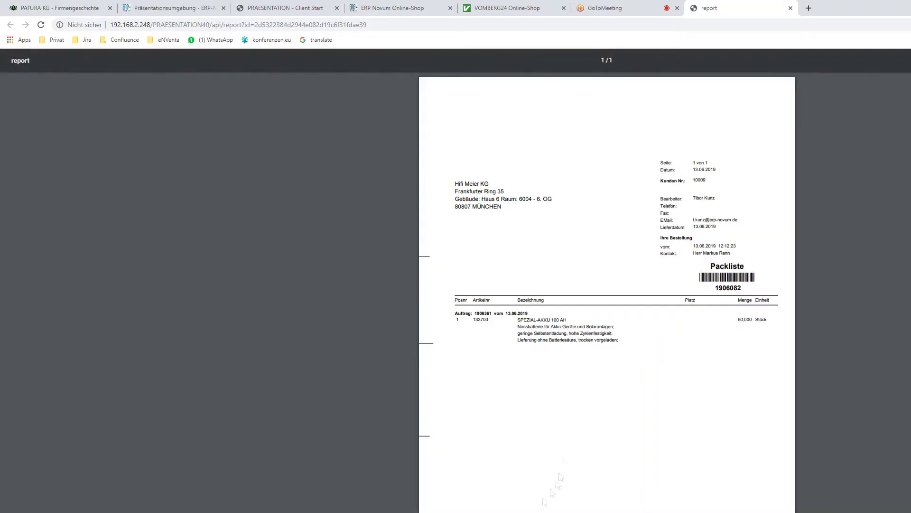
key("alt+Tab")
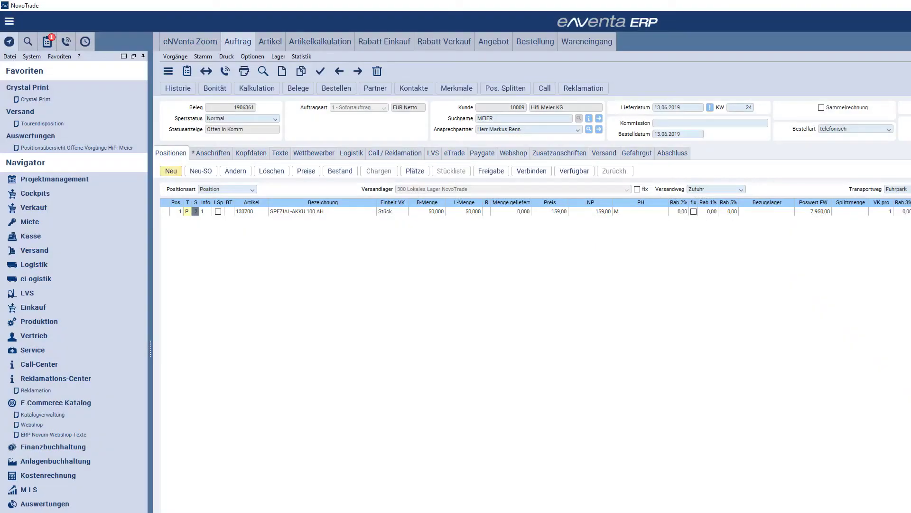